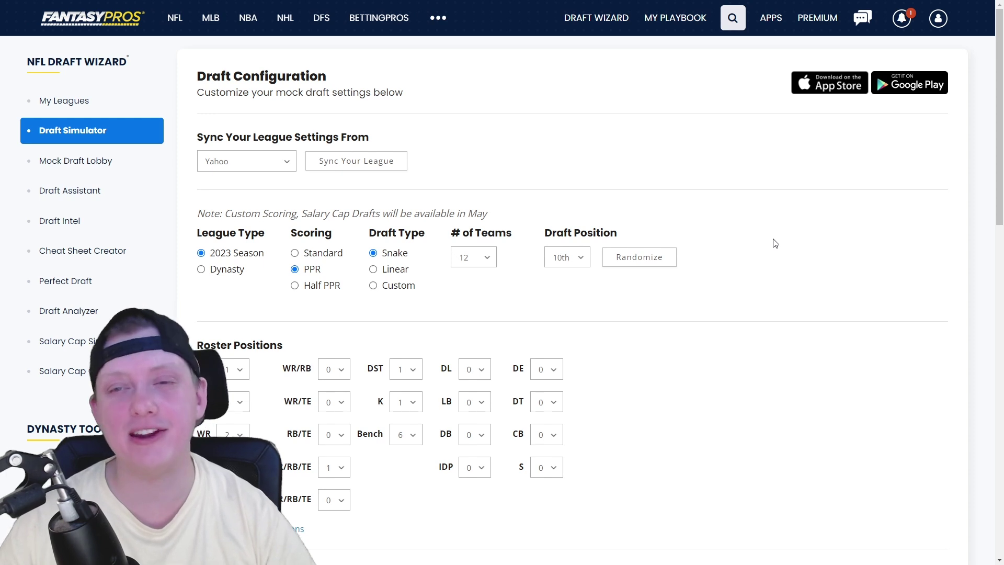
# Review the draft configuration and start the mock draft with the existing settings
pyautogui.scroll(-2, 775, 243)
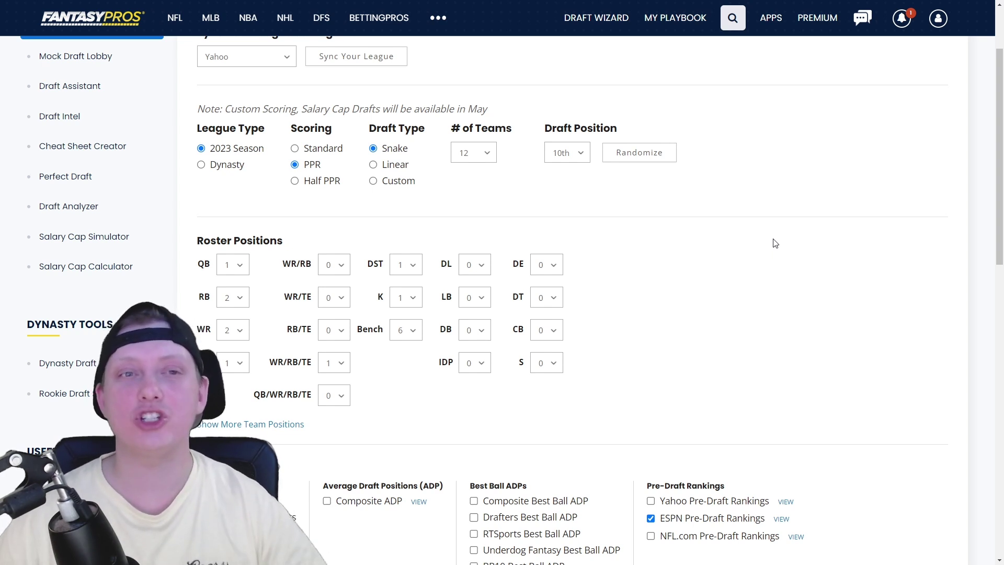
pyautogui.scroll(2, 774, 244)
pyautogui.scroll(-1, 756, 254)
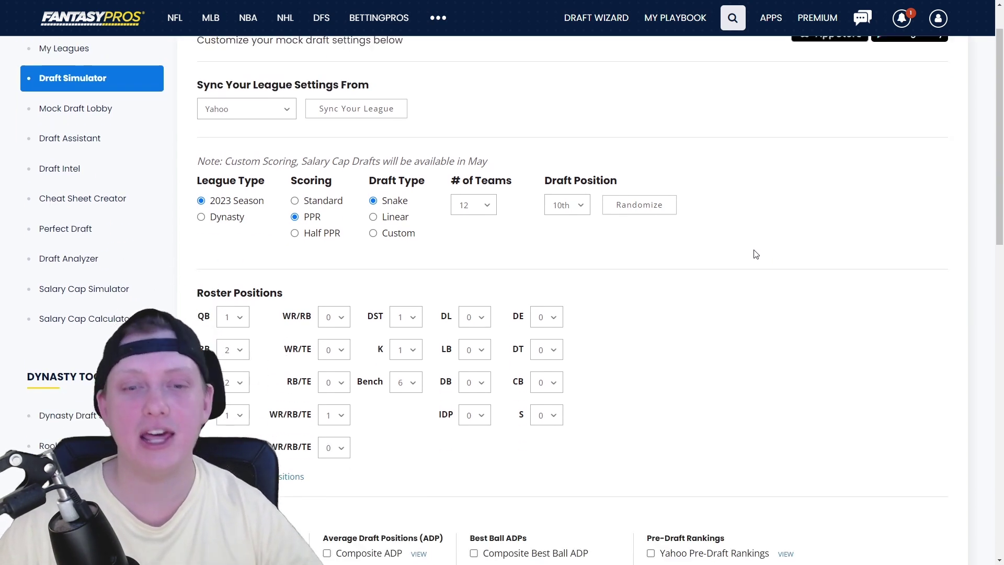
pyautogui.scroll(-3, 756, 254)
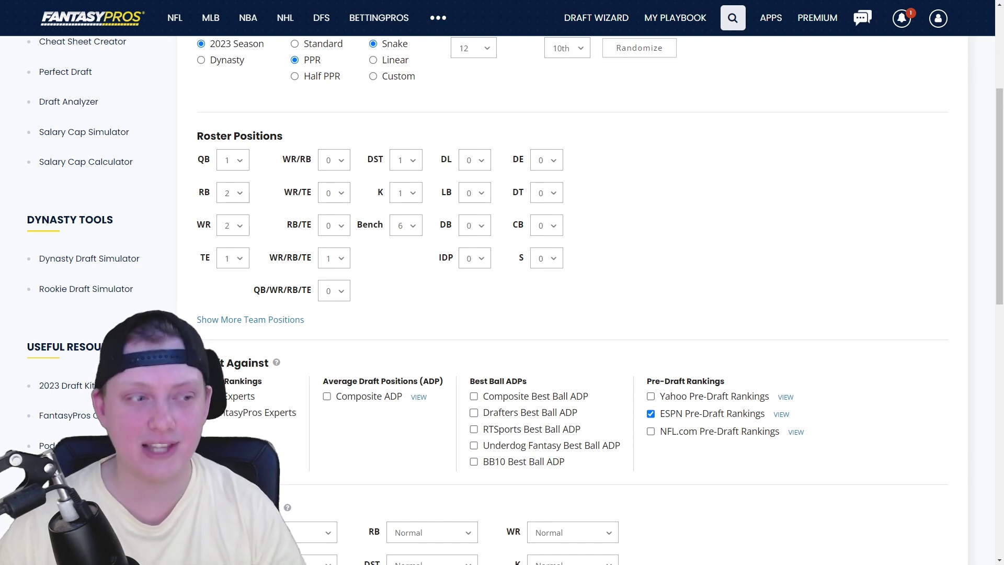
pyautogui.scroll(-7, 522, 365)
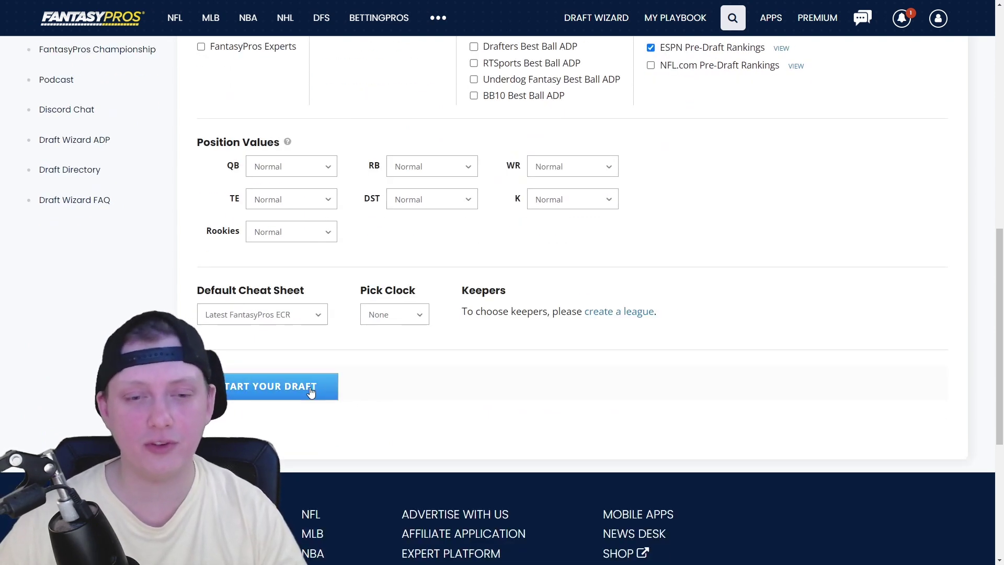
pyautogui.click(310, 392)
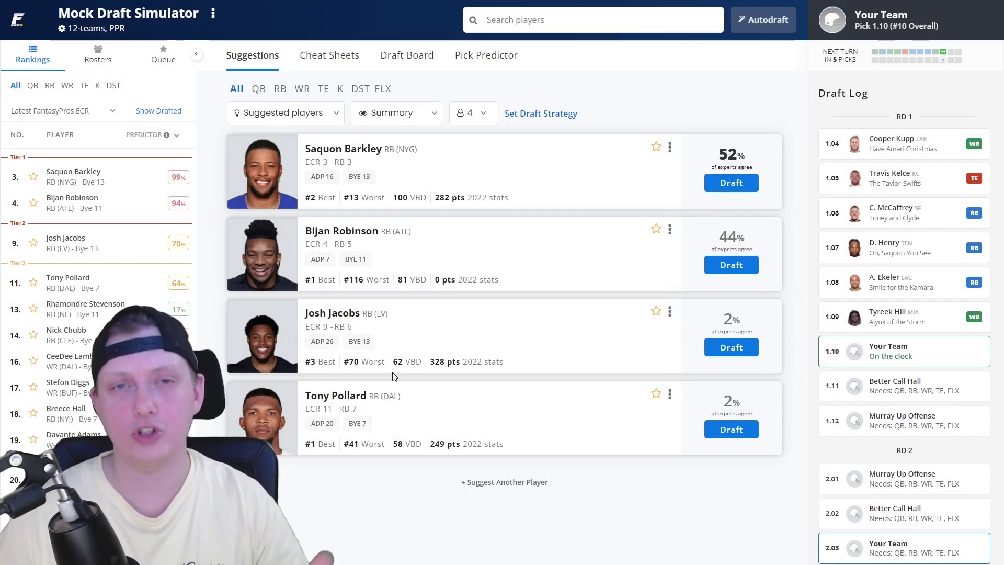
# Check the first-round picks on the draft board and bring up your team's roster alongside it
pyautogui.click(415, 62)
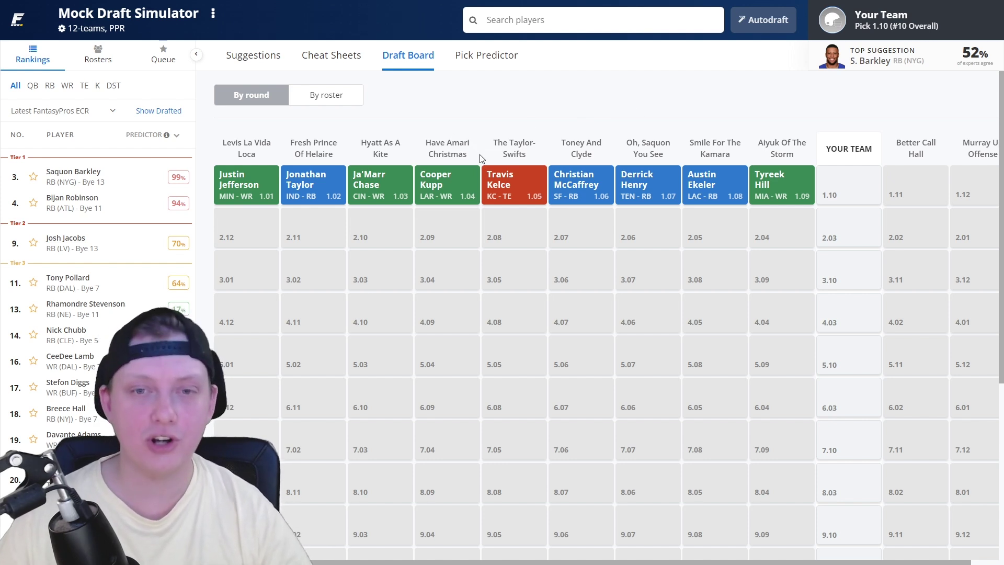
pyautogui.moveTo(474, 168)
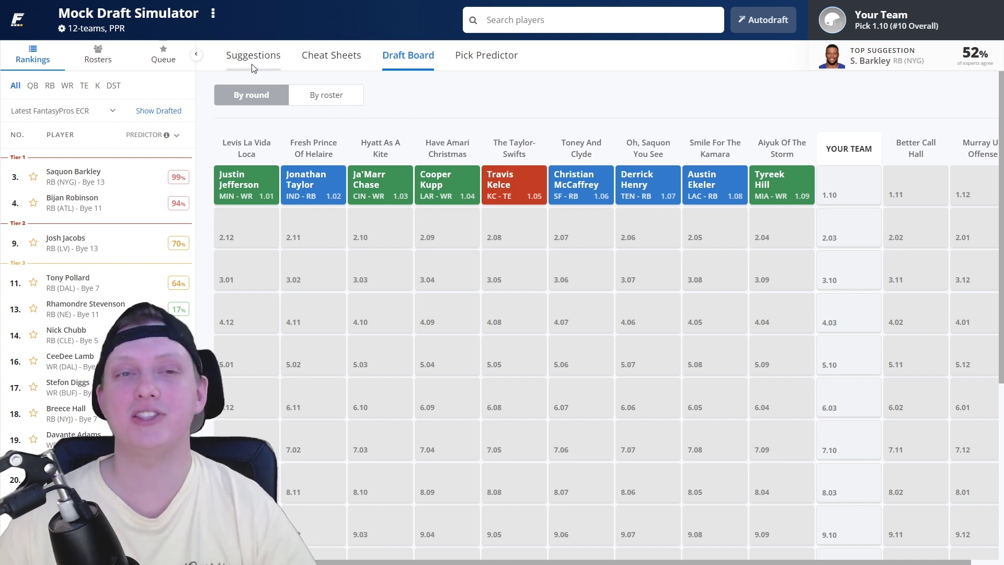
pyautogui.click(98, 67)
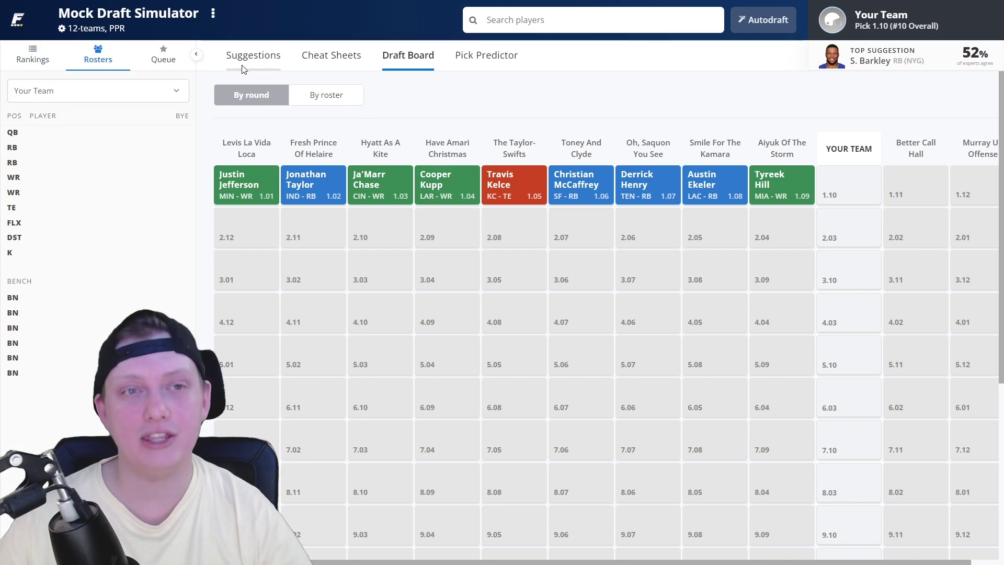
# Hide the drafted players on the cheat sheets and draft running back Bijan Robinson with the first-round pick
pyautogui.click(323, 58)
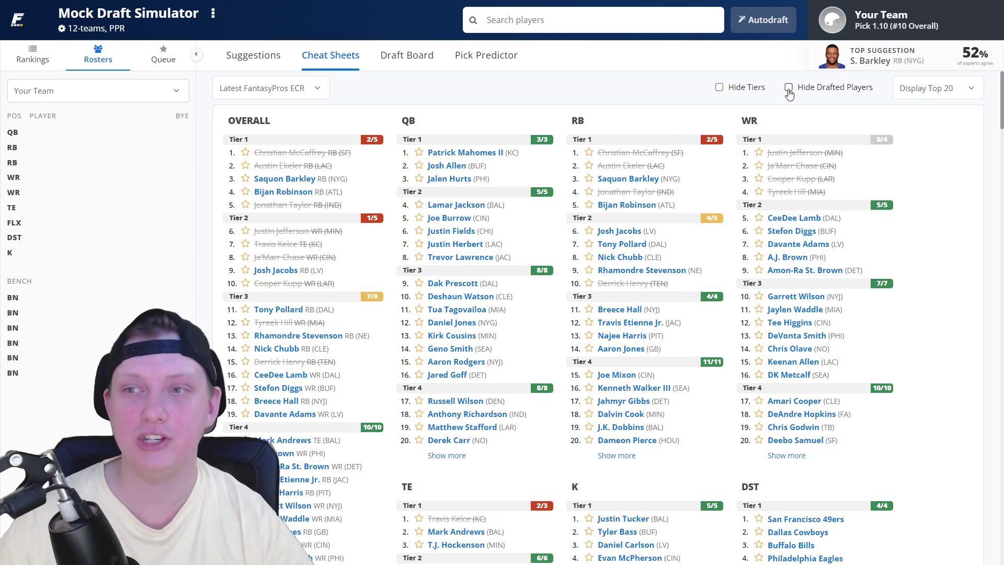
pyautogui.click(789, 88)
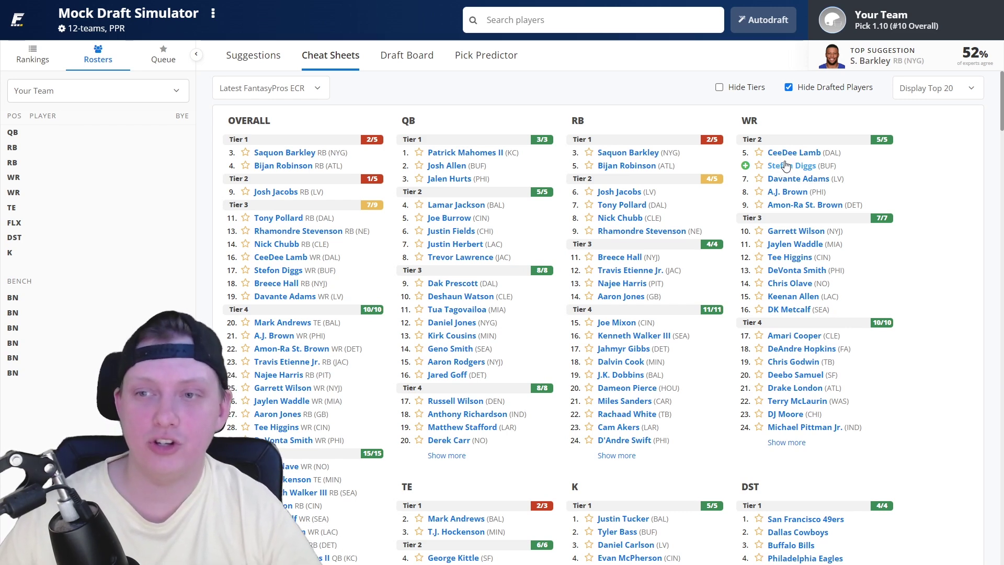
pyautogui.click(619, 167)
pyautogui.press('Escape')
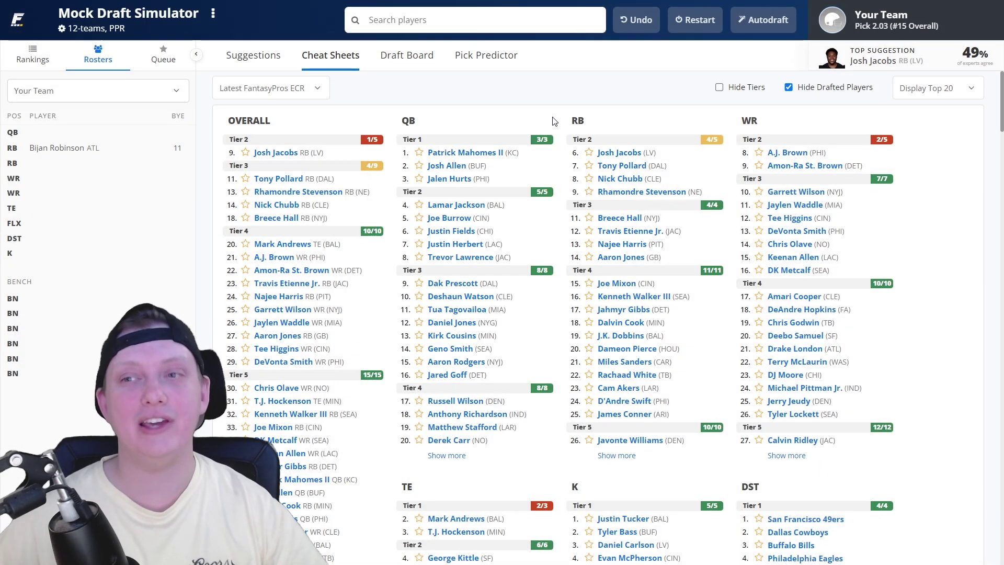
# Examine the picks around your team's second-round slot on the draft board and return to the cheat sheets
pyautogui.click(401, 62)
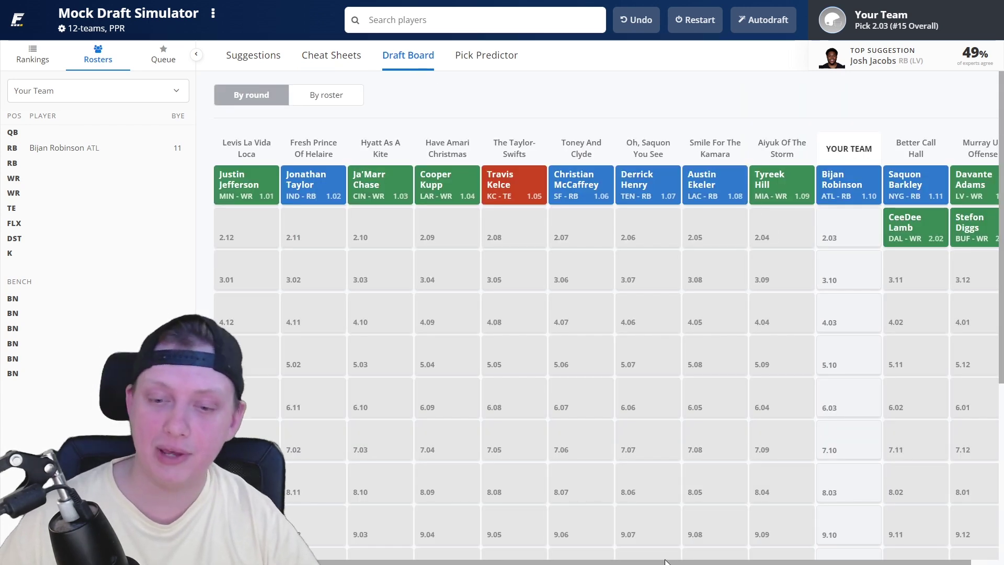
pyautogui.moveTo(666, 562); pyautogui.dragTo(696, 563)
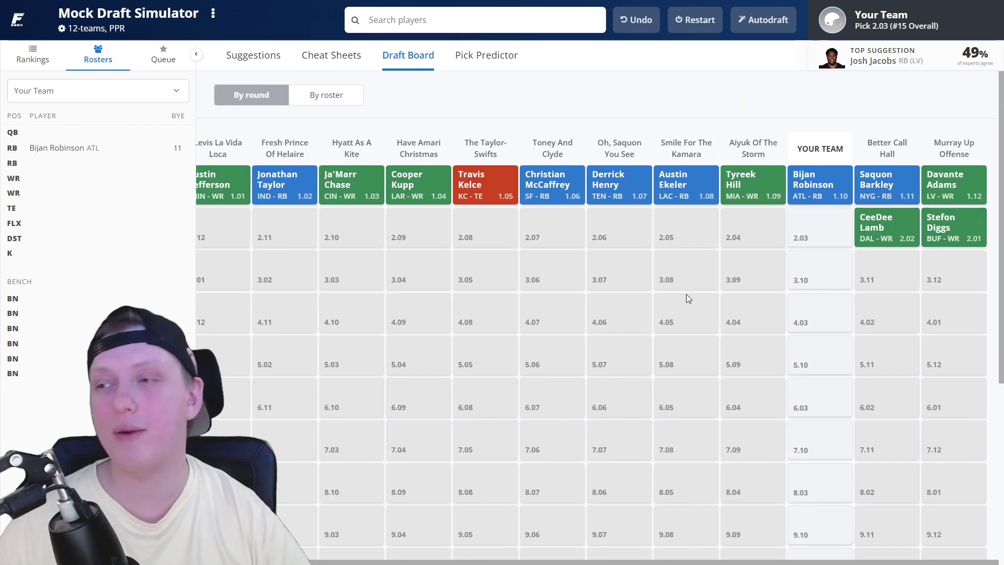
pyautogui.click(337, 55)
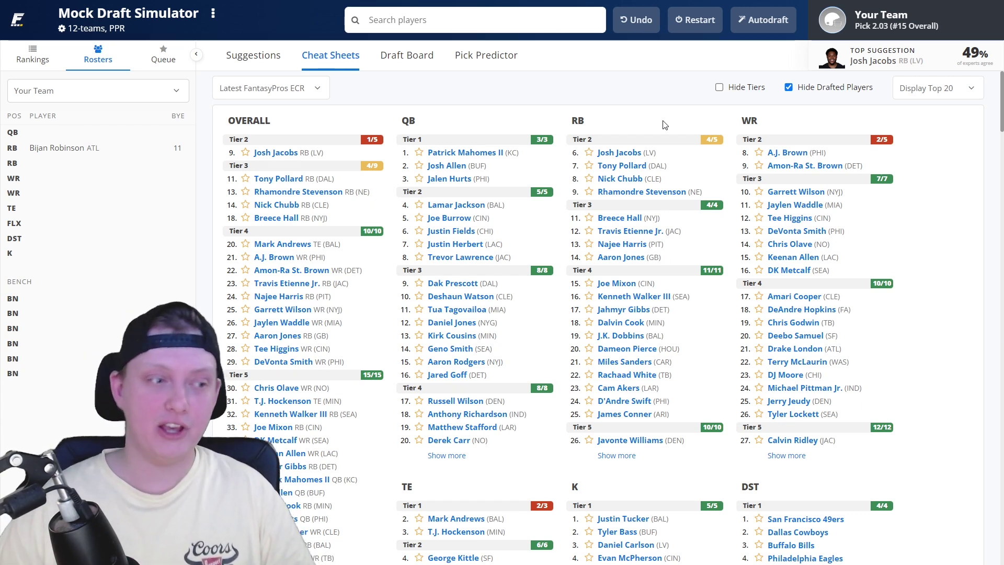
# Check Nick Chubb's stats by season in his player card and draft him with the second-round pick
pyautogui.click(612, 179)
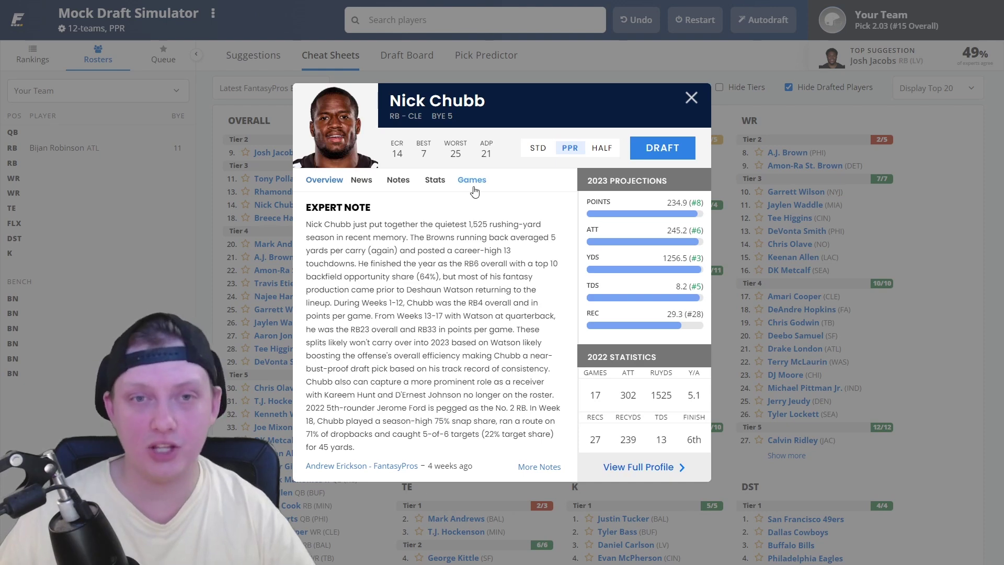
pyautogui.click(474, 183)
pyautogui.click(441, 185)
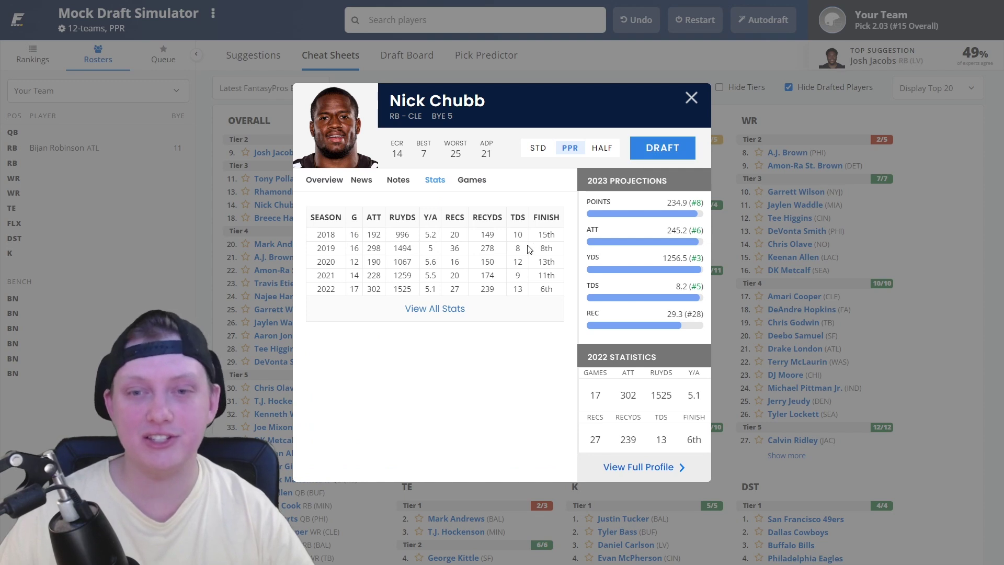
pyautogui.click(661, 151)
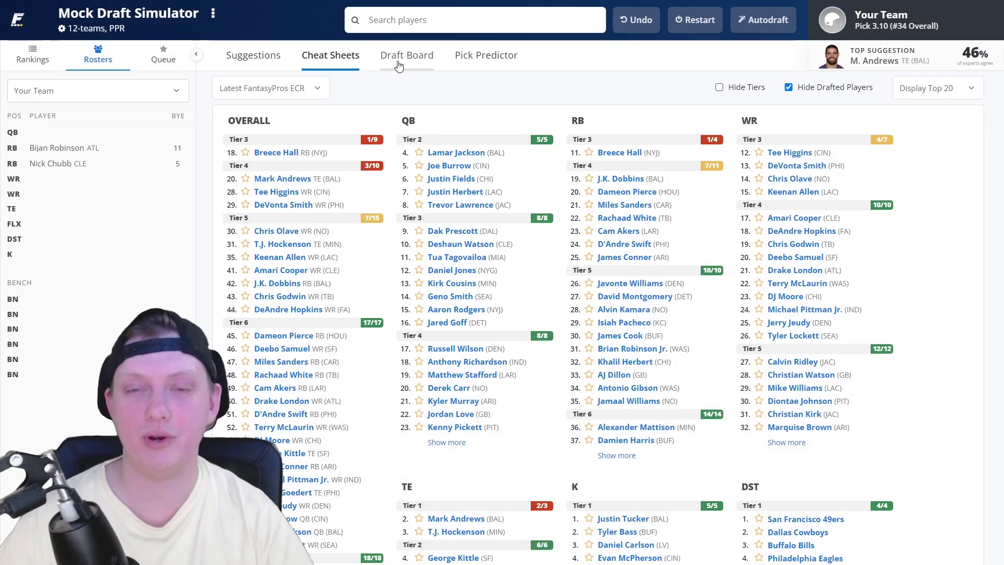
# Examine which players and positions every team has taken through round three, comparing the draft board with the cheat sheets
pyautogui.click(399, 66)
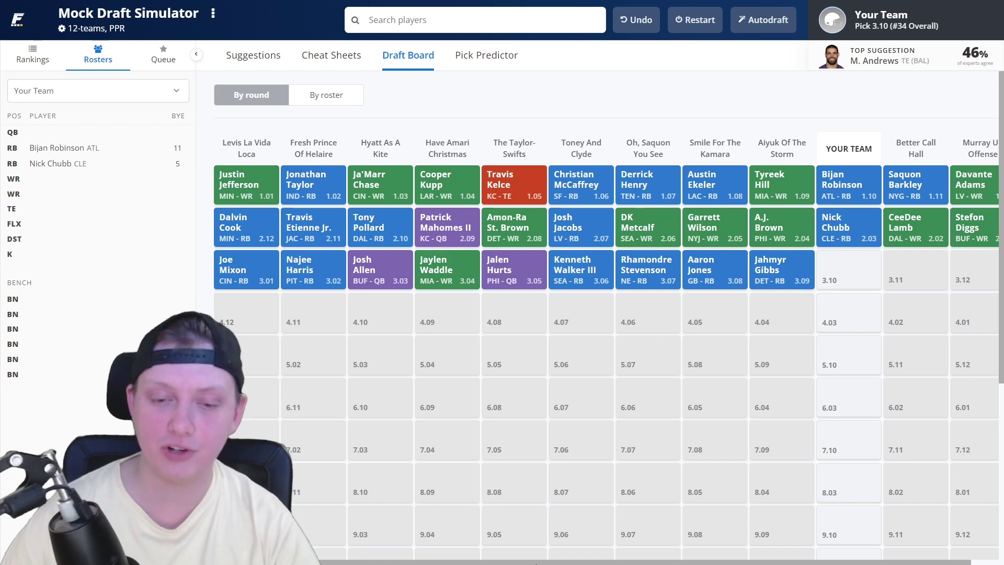
pyautogui.hscroll(1, 565, 562)
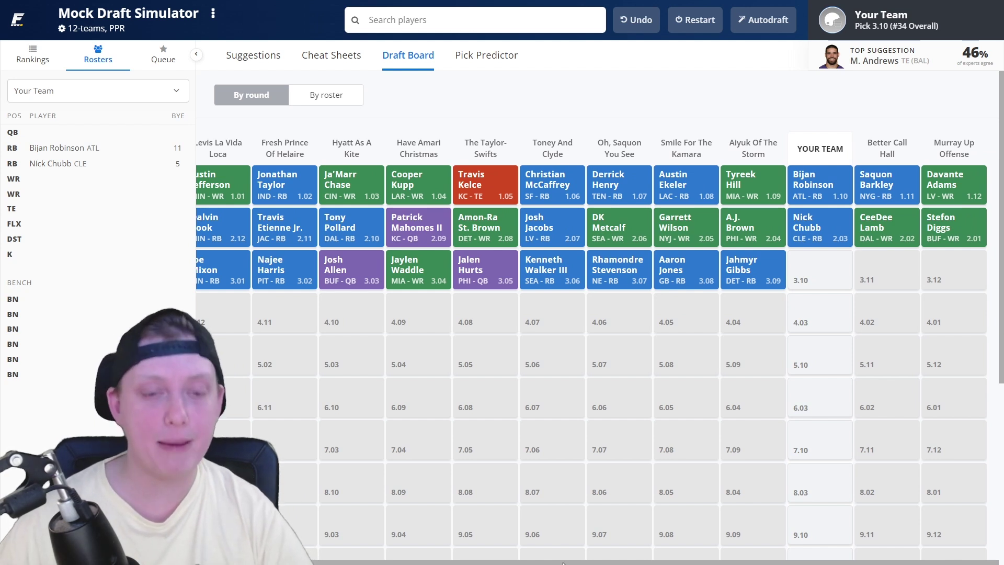
pyautogui.hscroll(-1, 553, 562)
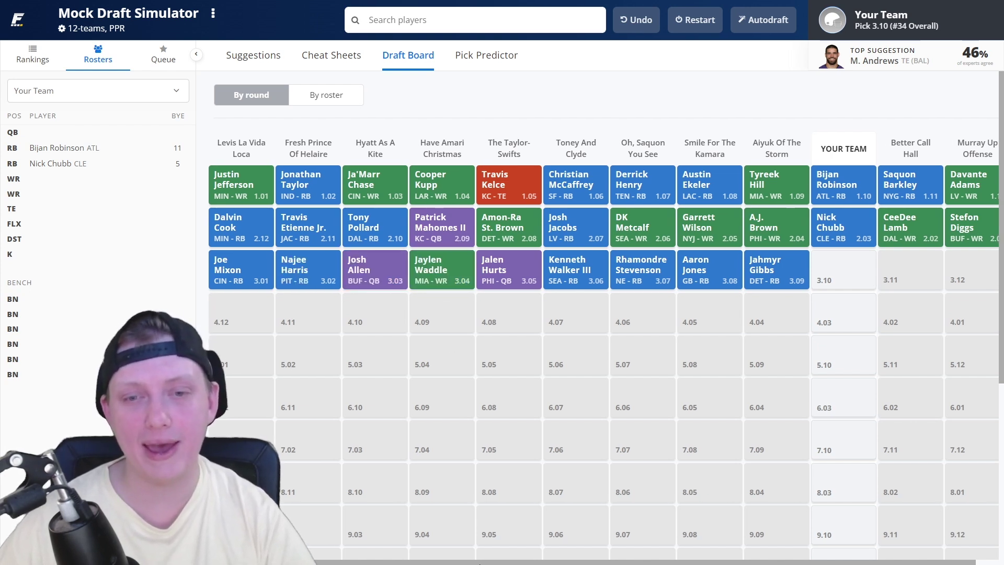
pyautogui.hscroll(1, 489, 564)
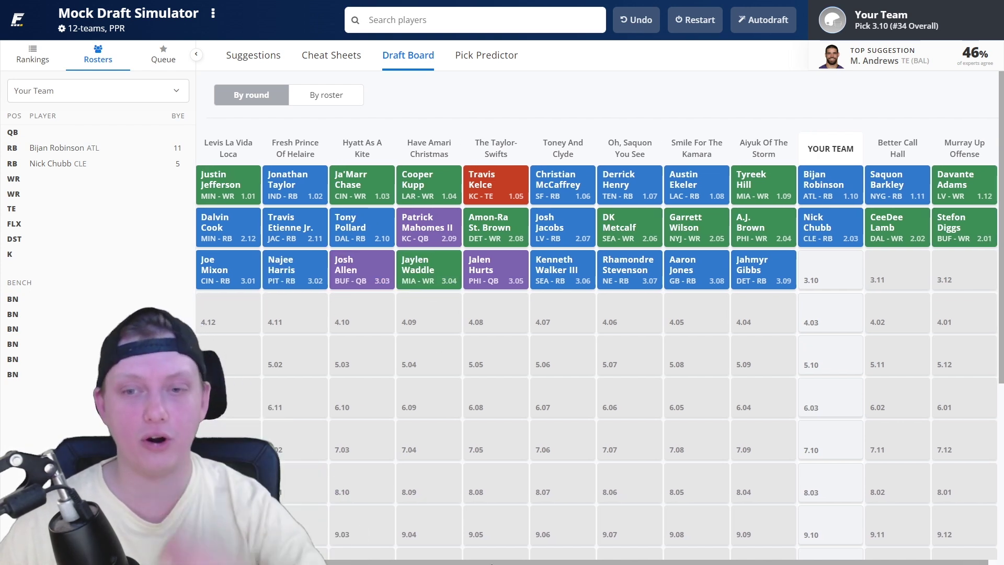
pyautogui.hscroll(1, 518, 564)
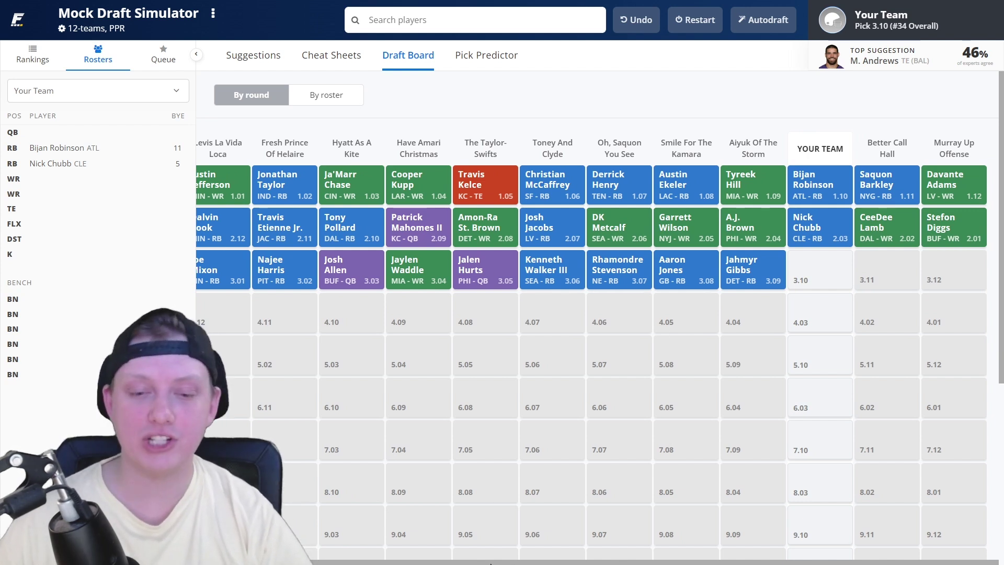
pyautogui.hscroll(-2, 485, 562)
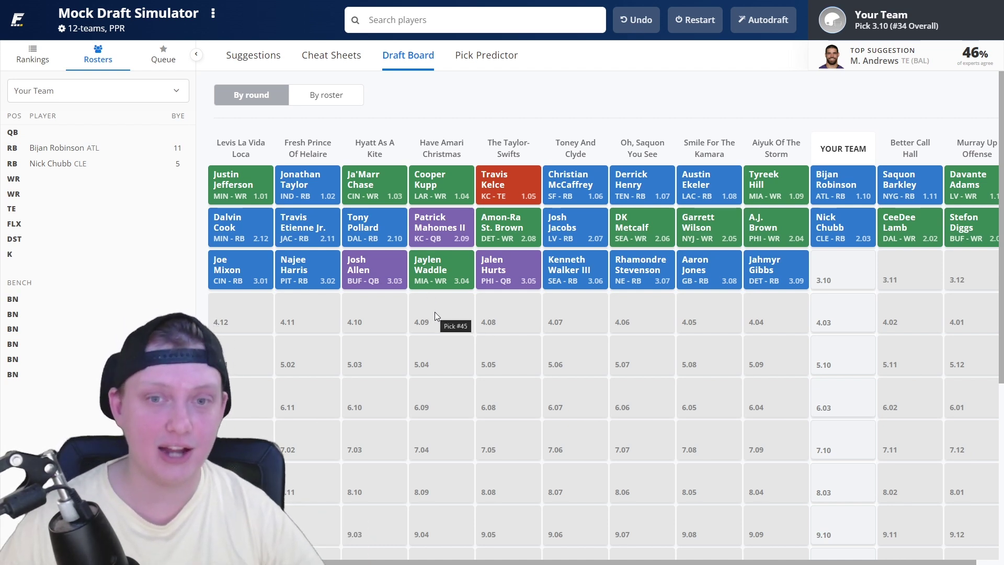
pyautogui.moveTo(441, 281)
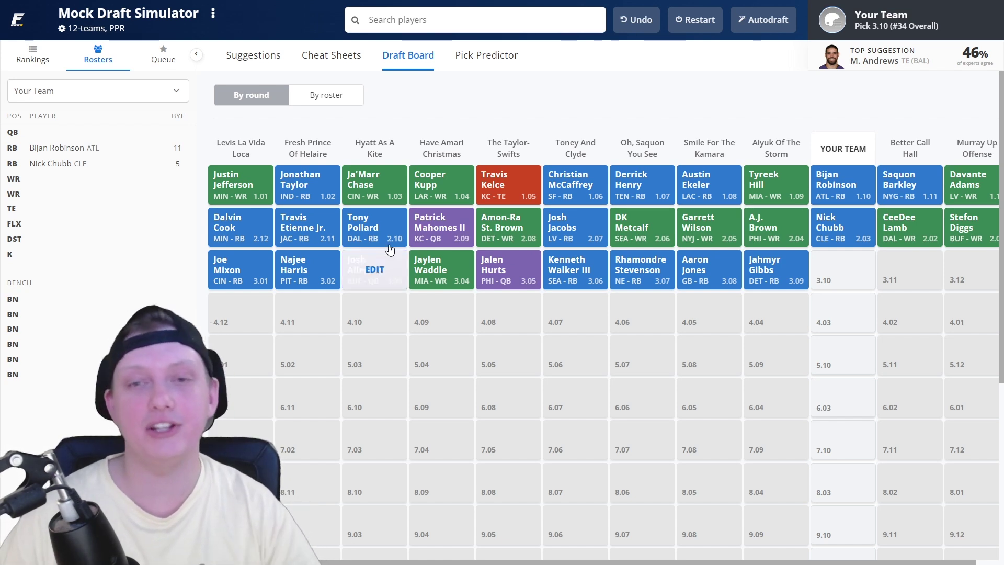
pyautogui.click(349, 63)
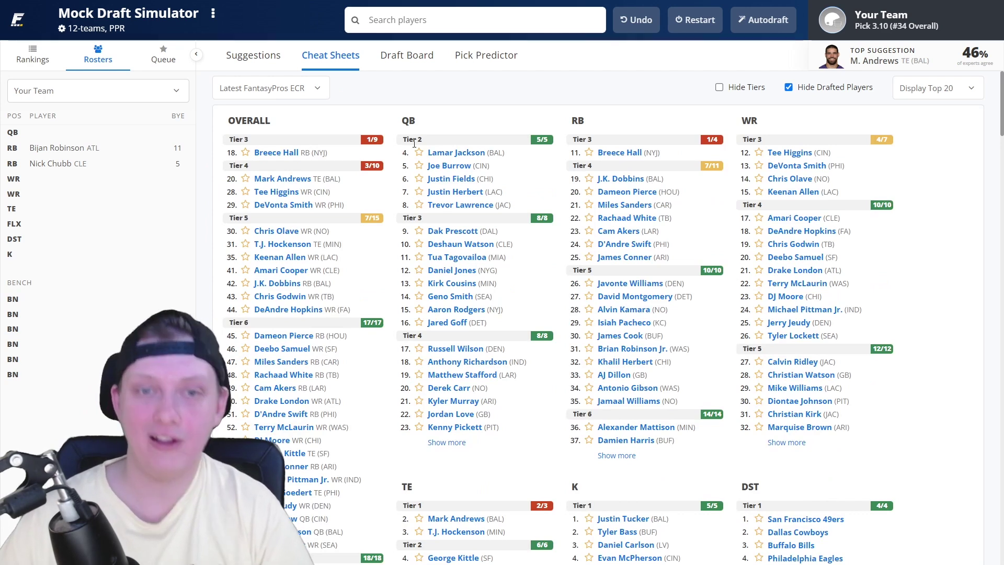
pyautogui.click(388, 60)
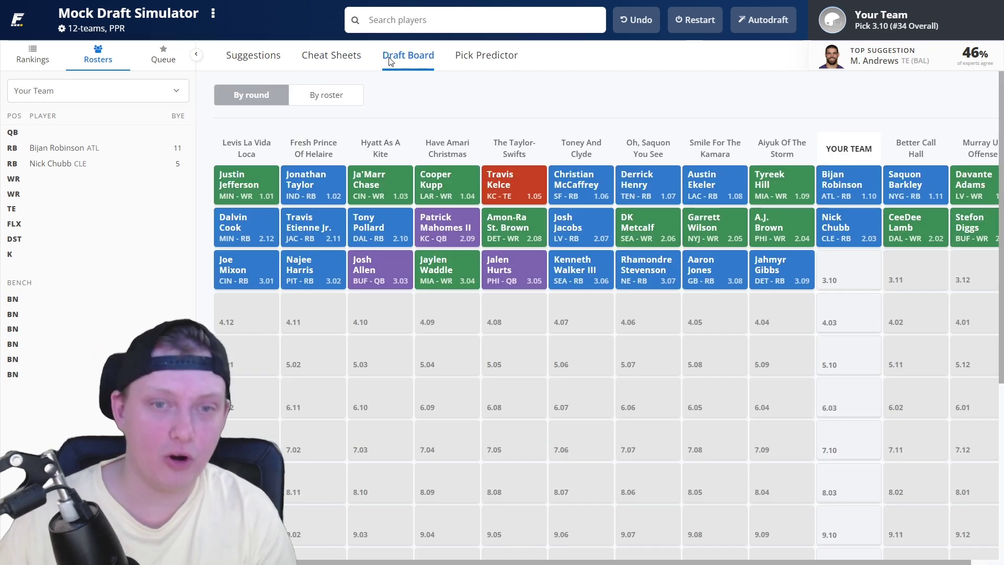
# Review the available players on the cheat sheets and draft wide receiver Tee Higgins with the third-round pick
pyautogui.click(350, 59)
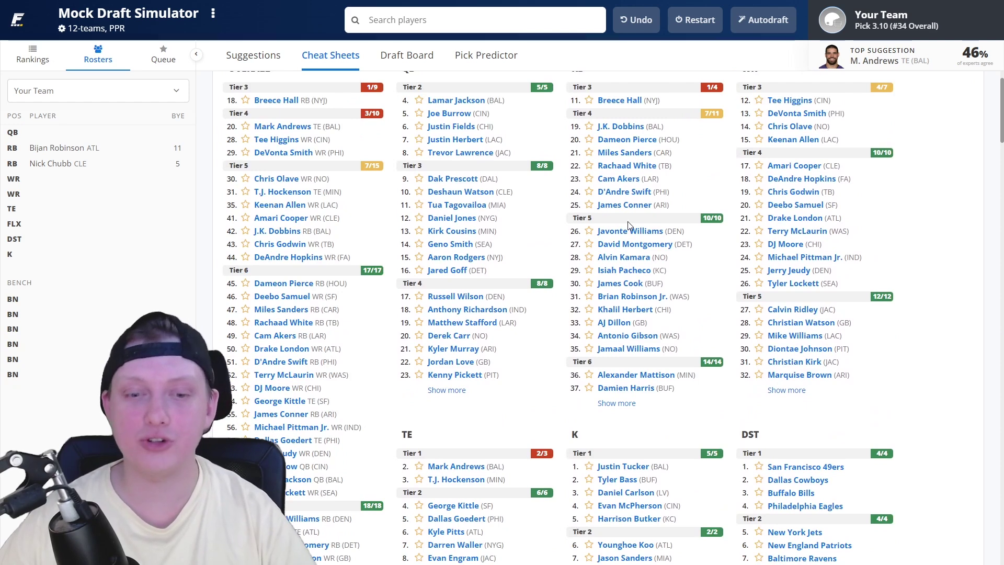
pyautogui.moveTo(619, 237)
pyautogui.scroll(1, 619, 237)
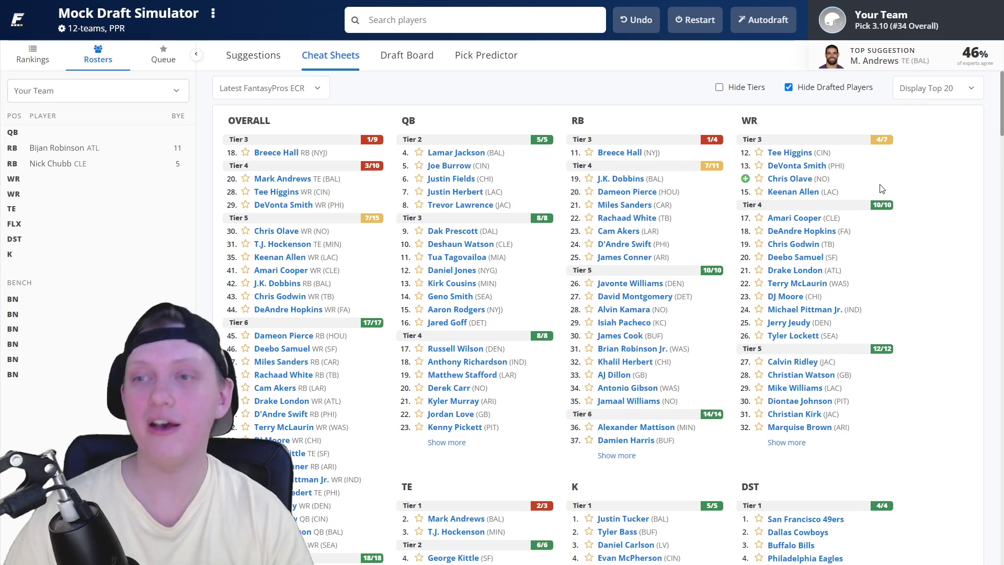
pyautogui.click(786, 151)
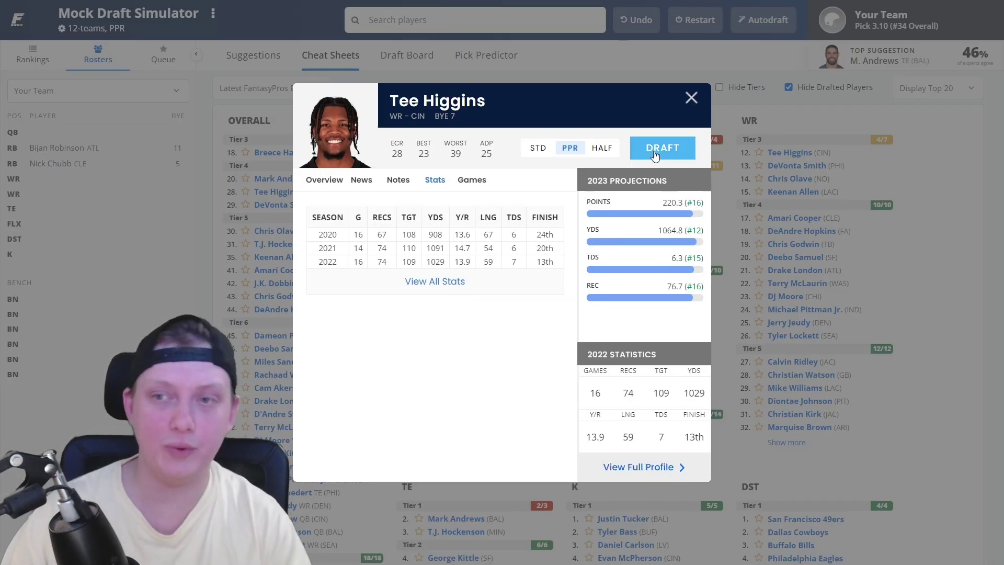
pyautogui.click(655, 150)
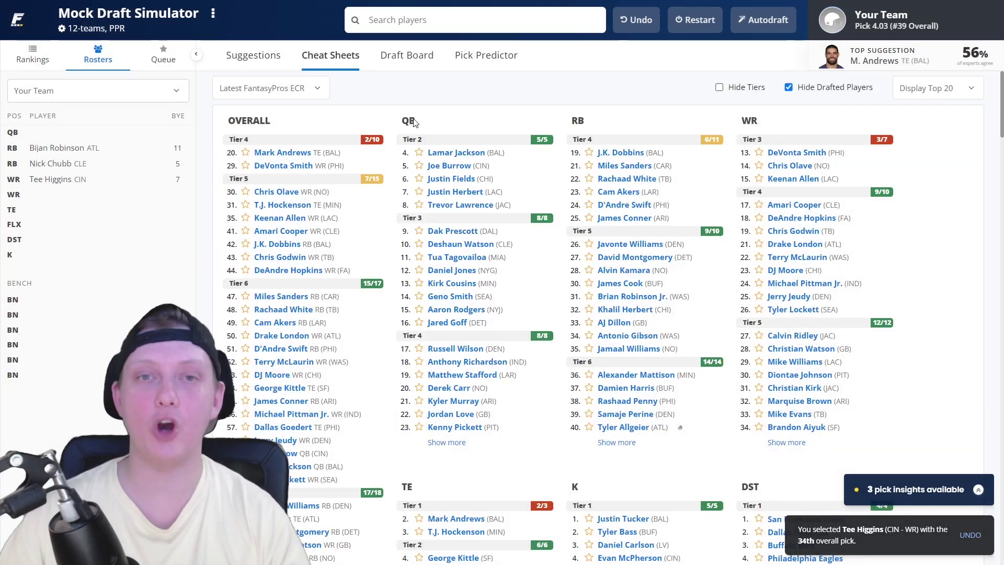
# Examine the draft board around your team's fourth-round slot and compare the remaining running backs and receivers on the cheat sheets
pyautogui.click(390, 58)
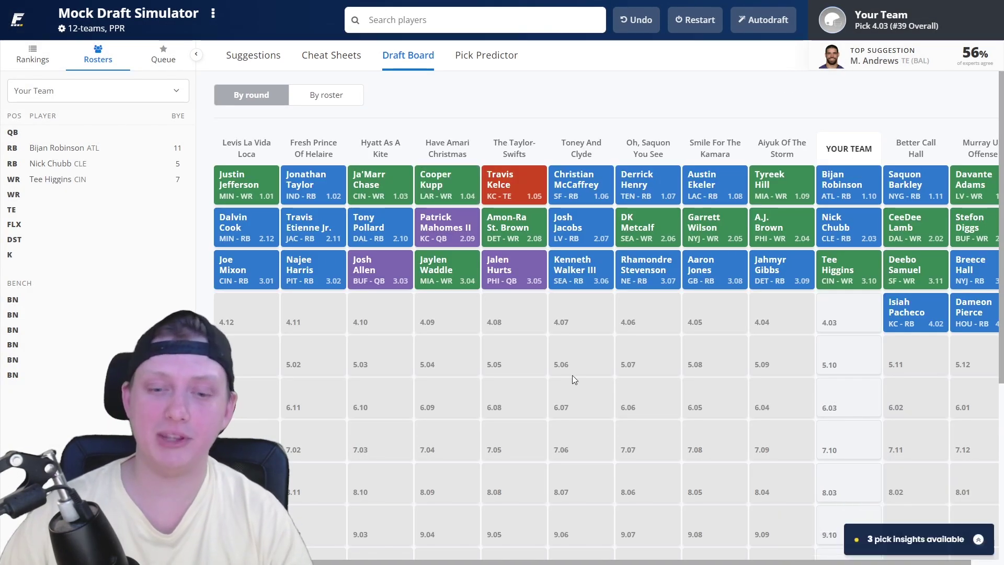
pyautogui.scroll(-5, 566, 335)
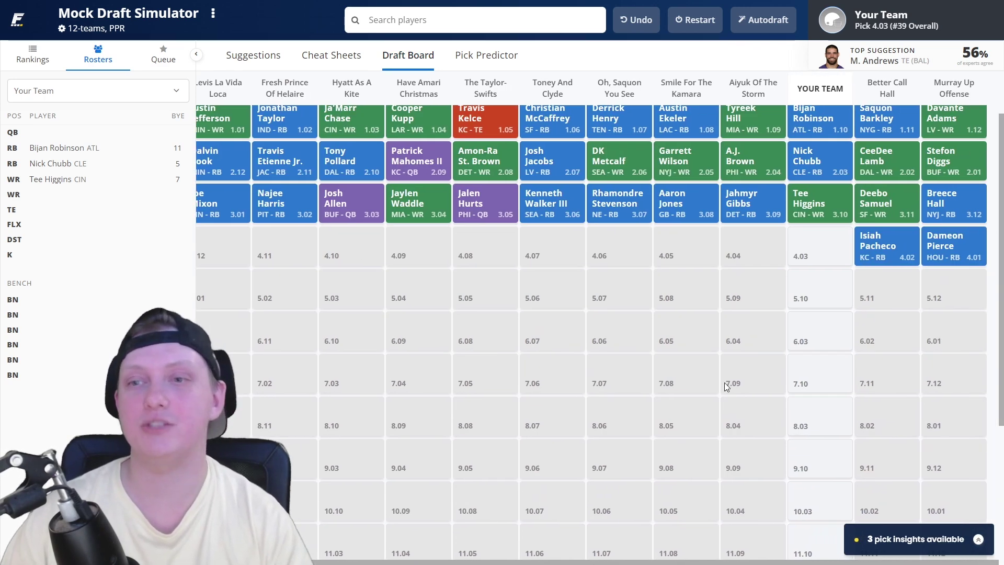
pyautogui.scroll(2, 749, 317)
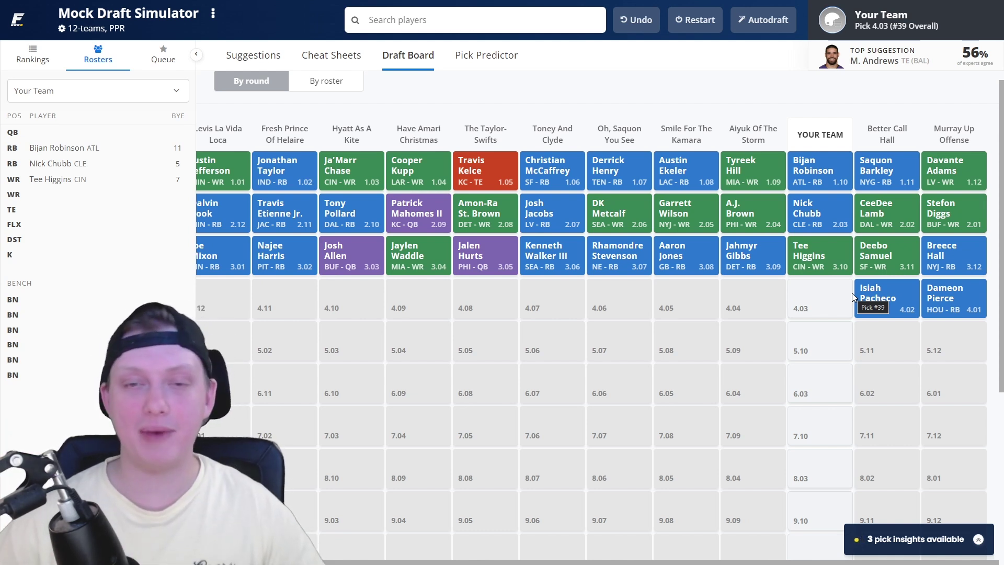
pyautogui.click(331, 58)
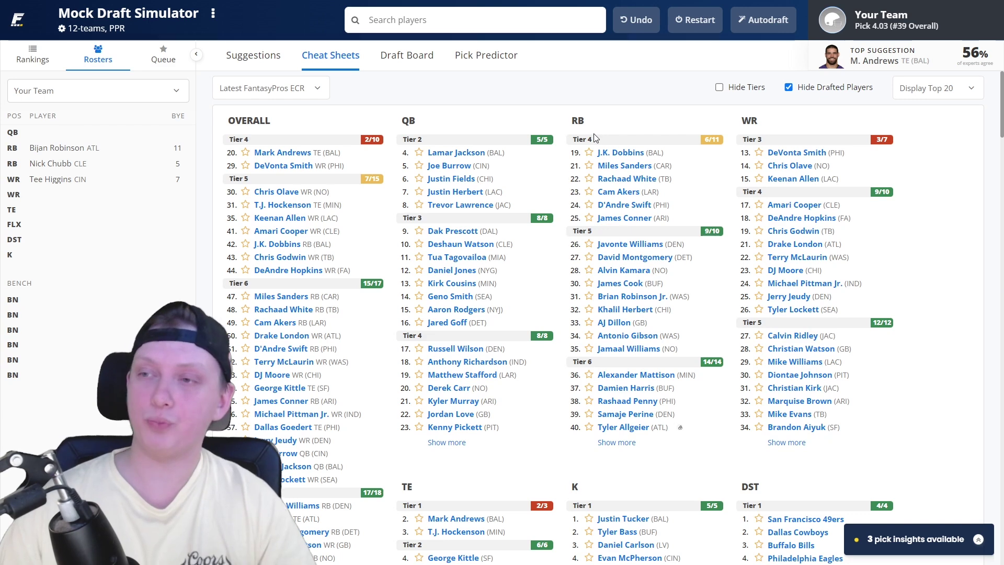
pyautogui.scroll(-2, 595, 135)
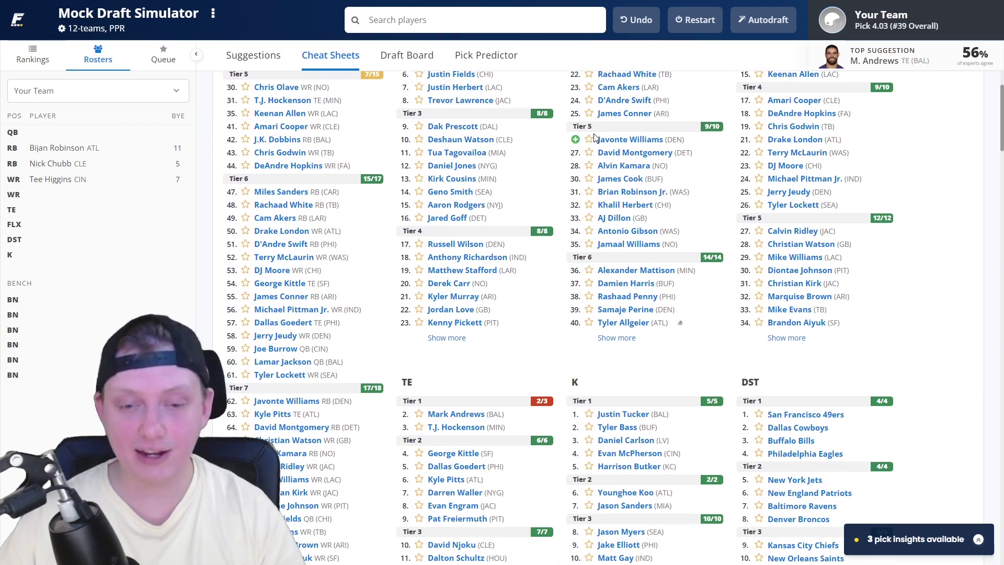
pyautogui.scroll(1, 595, 133)
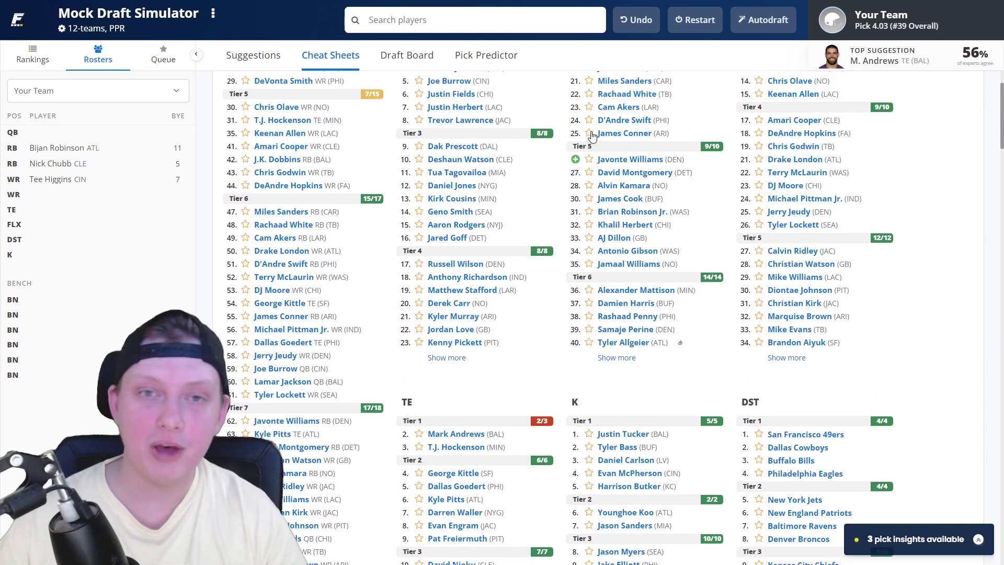
pyautogui.click(411, 57)
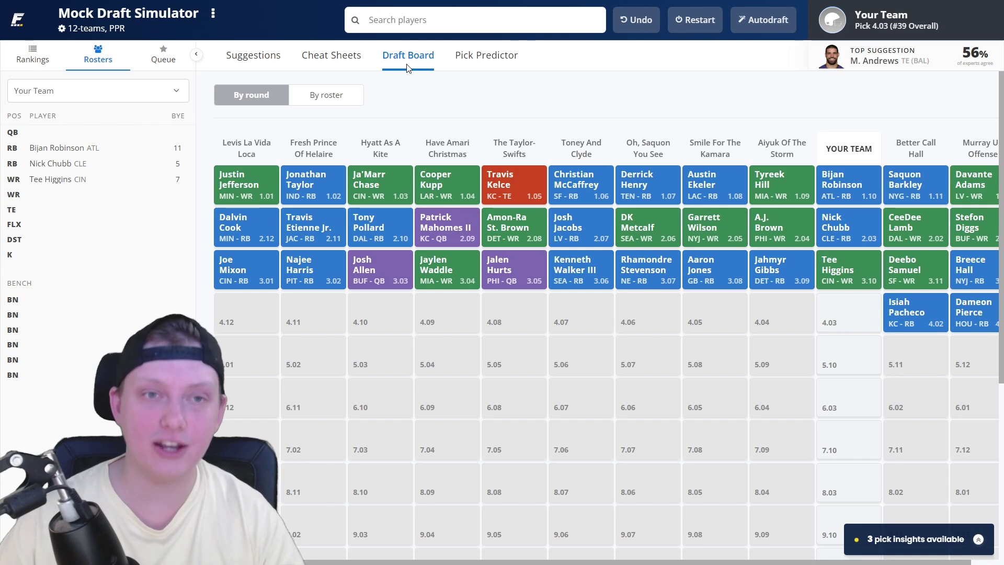
# Find tight end Mark Andrews on the cheat sheets, check his stats by season, and draft him with the fourth-round pick
pyautogui.click(338, 58)
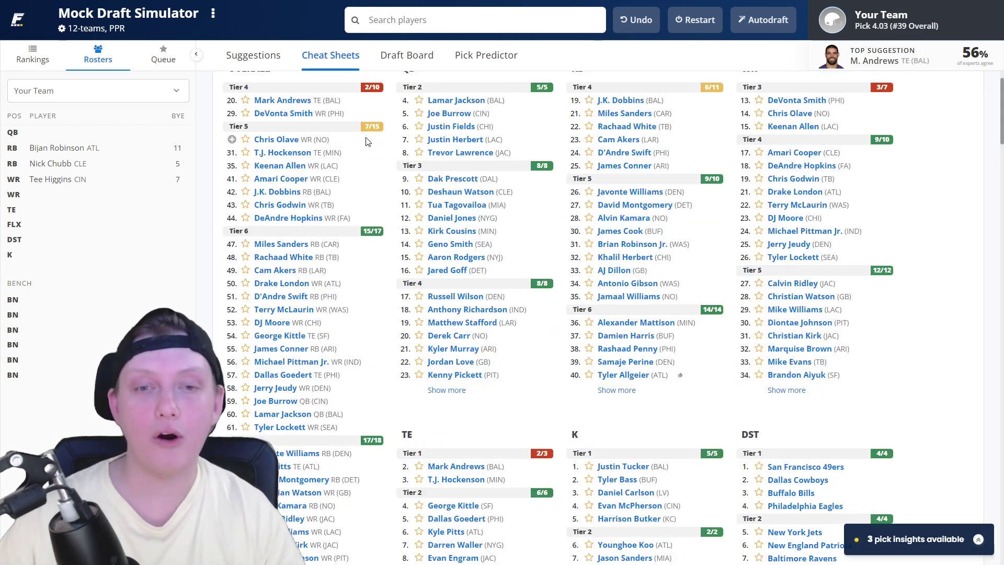
pyautogui.scroll(-2, 533, 225)
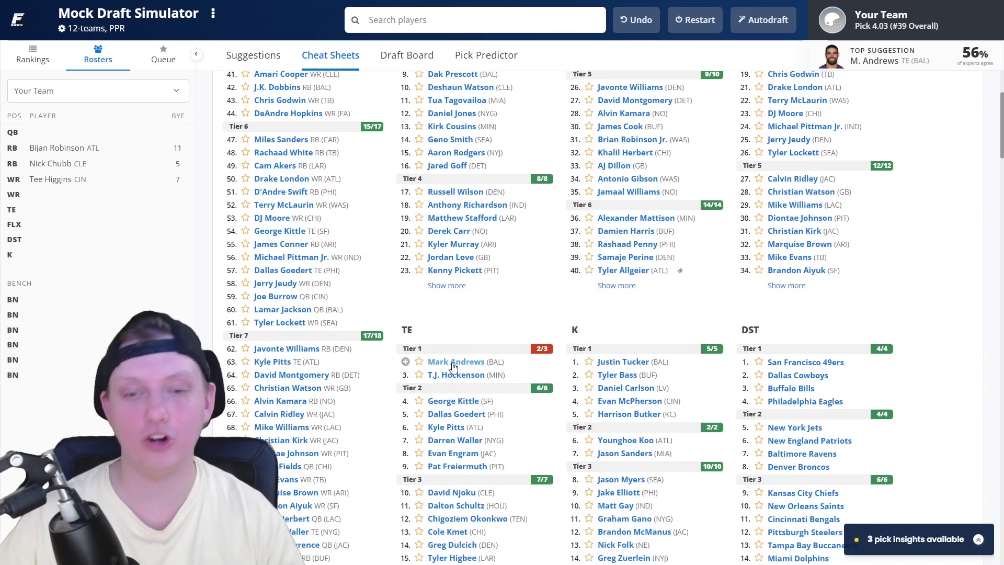
pyautogui.click(453, 368)
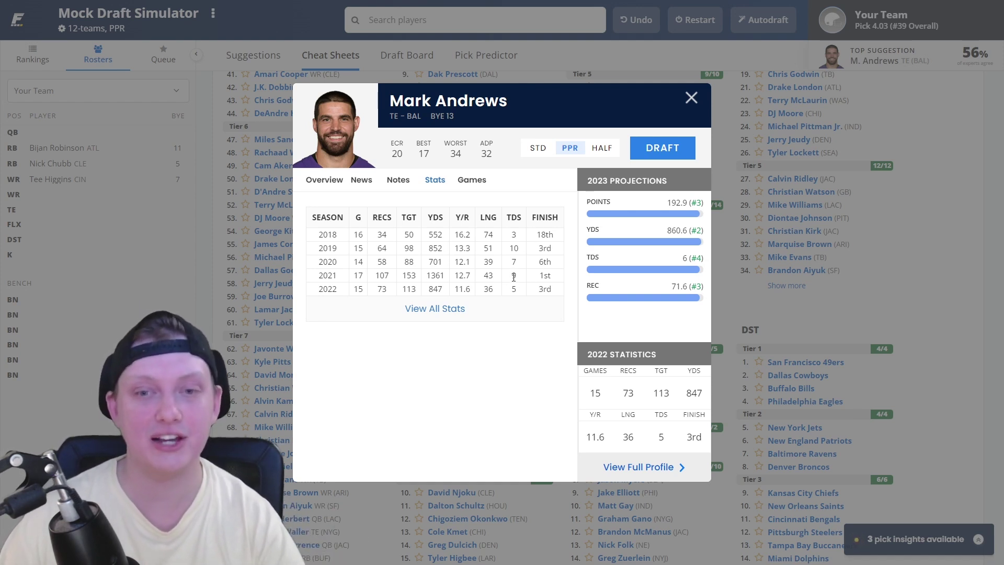
pyautogui.click(669, 147)
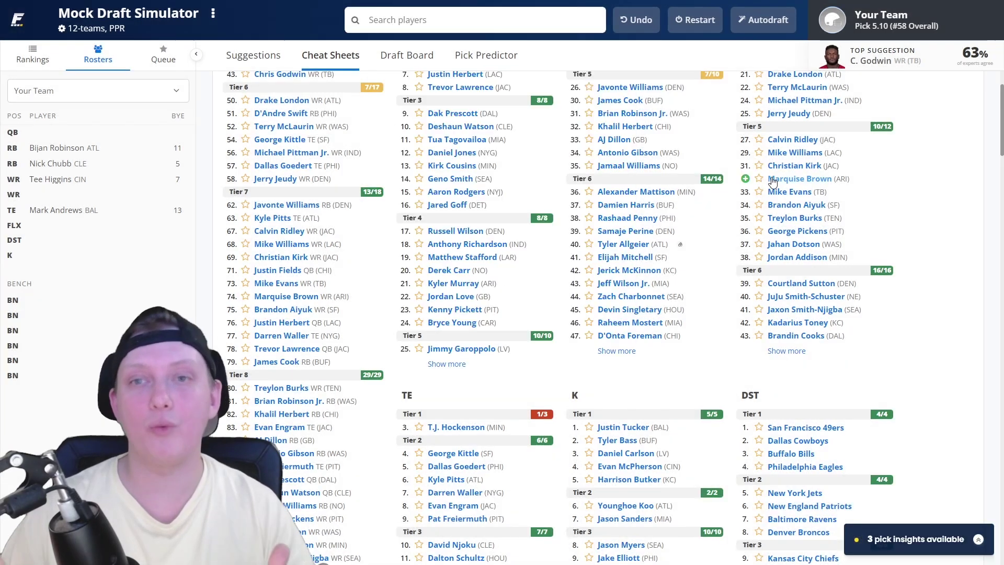
# Review the remaining players on the cheat sheets and examine every team's picks on the draft board up to your fifth-round slot
pyautogui.scroll(2, 773, 181)
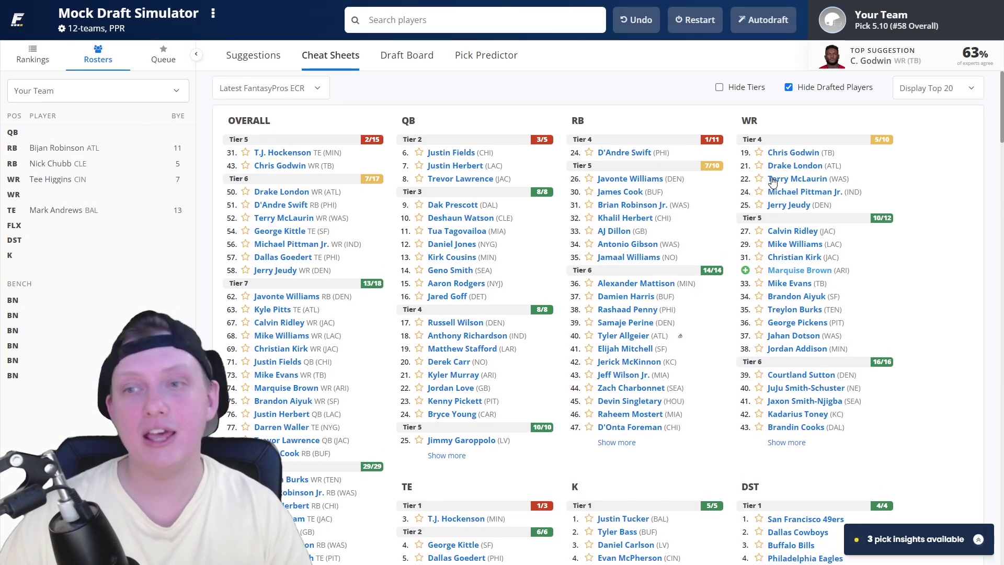
pyautogui.click(397, 57)
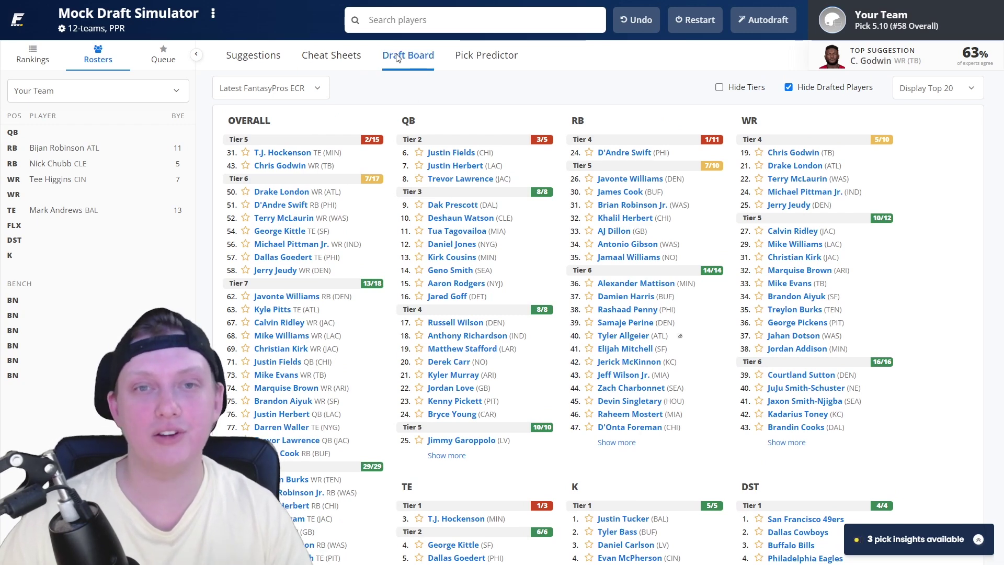
pyautogui.scroll(-1, 675, 230)
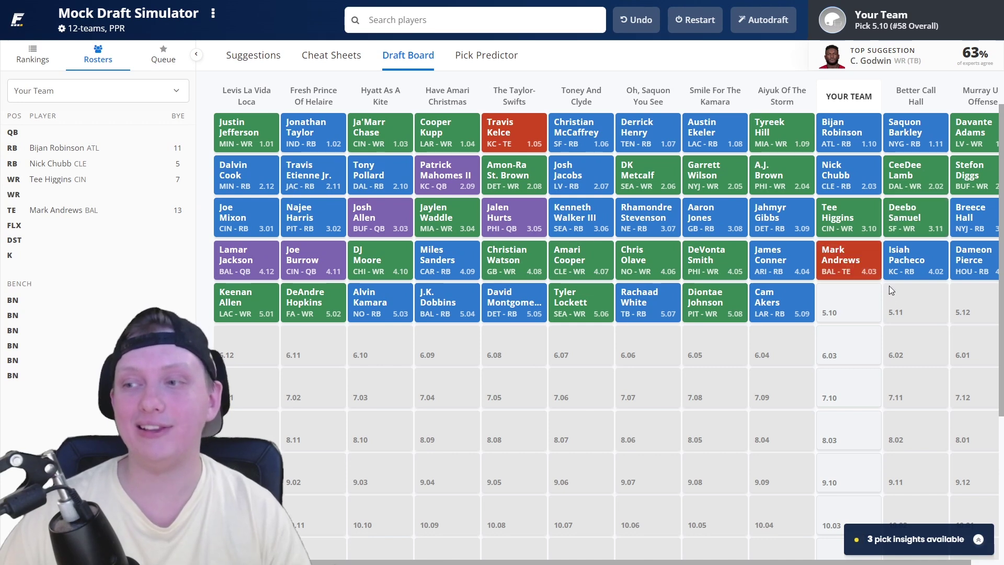
pyautogui.scroll(-2, 628, 562)
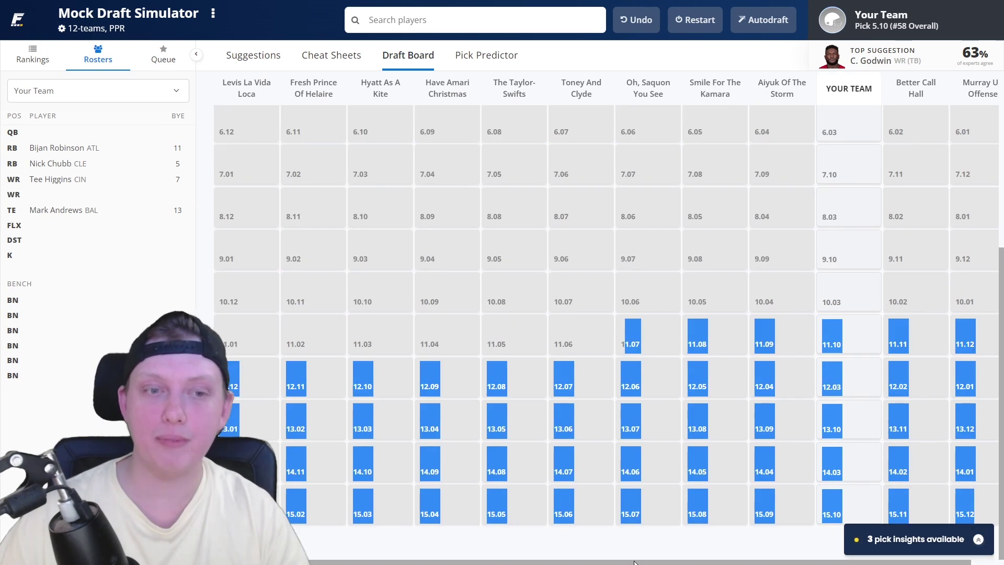
pyautogui.hscroll(1, 622, 534)
pyautogui.scroll(2, 627, 504)
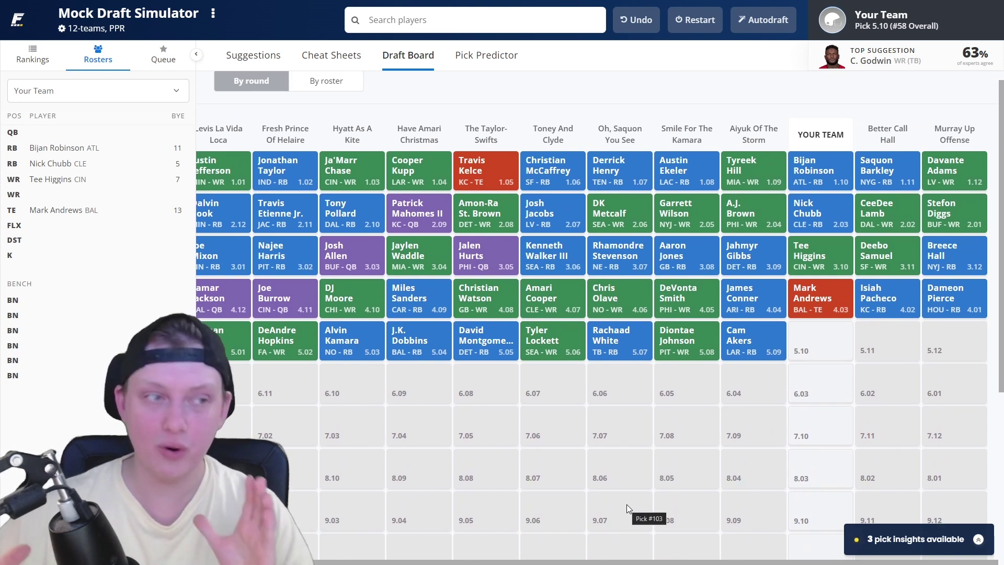